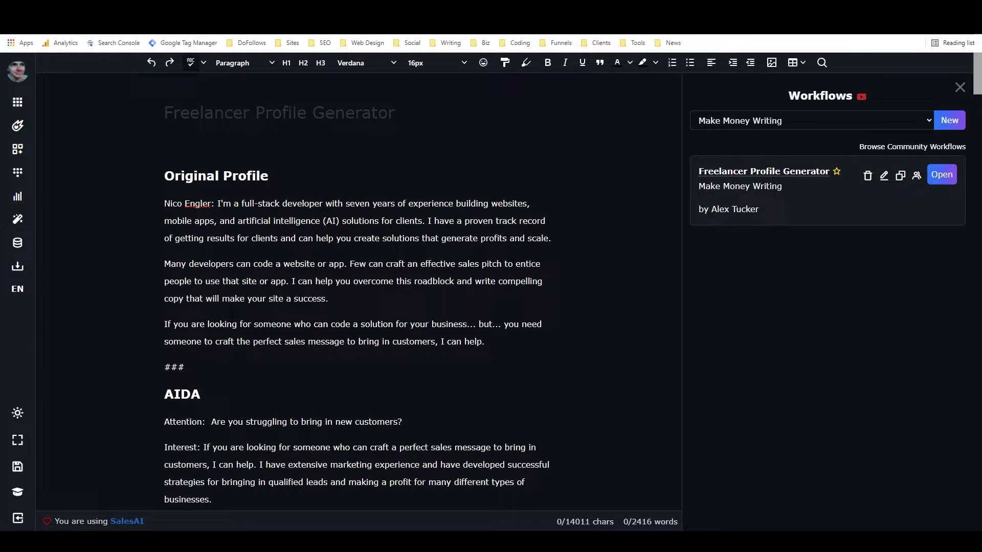
Step: Leave the profile document for the workflow list, keeping the Make Money Writing folder
drag(165, 203, 484, 341)
click(484, 341)
click(268, 175)
click(18, 173)
click(18, 174)
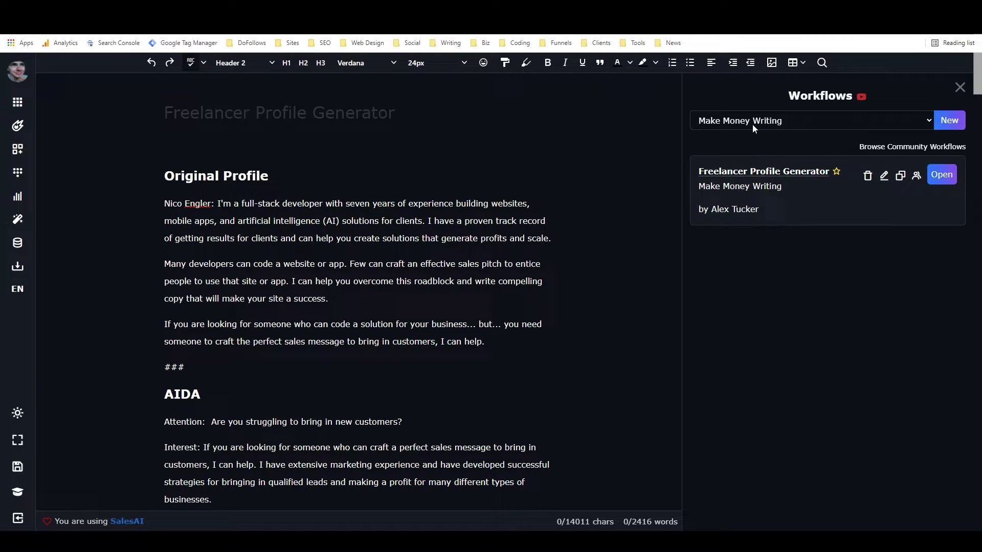
click(738, 121)
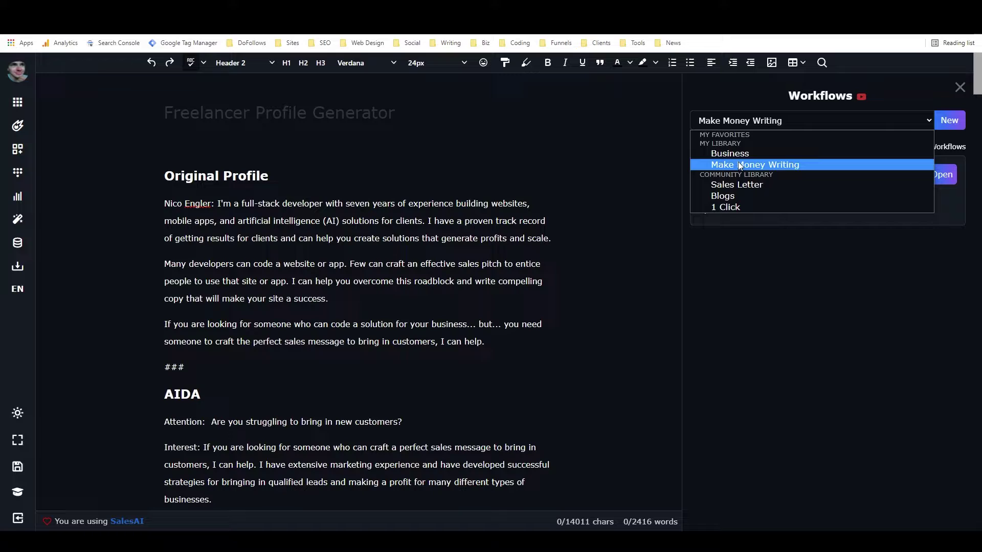
click(737, 164)
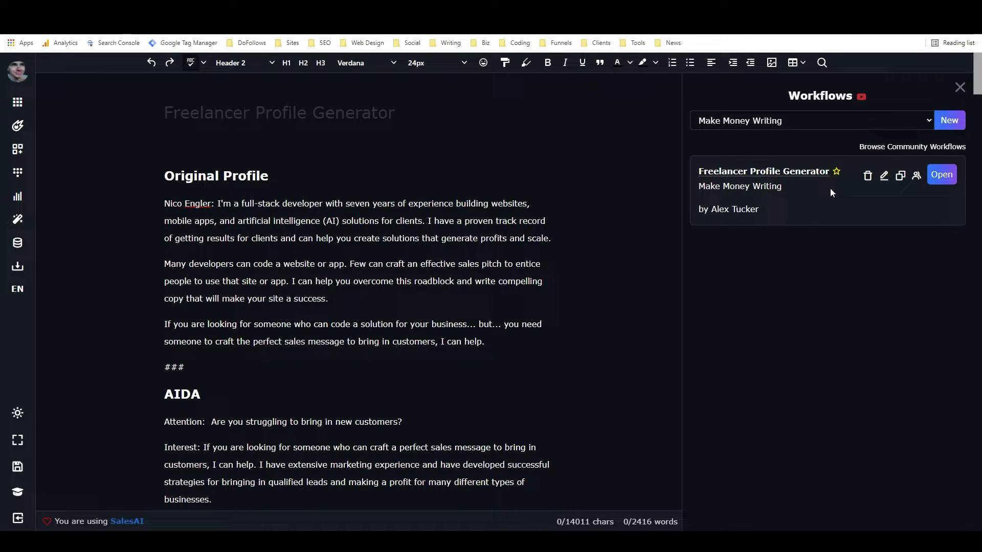
Step: Open the Freelancer Profile Generator workflow and review its example form inputs
click(944, 176)
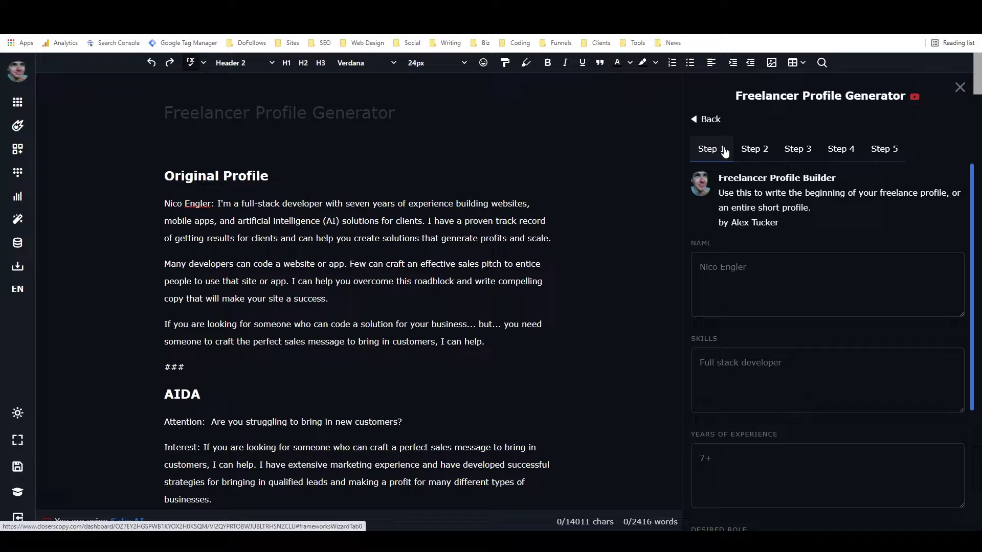
scroll(743, 216, down, 1)
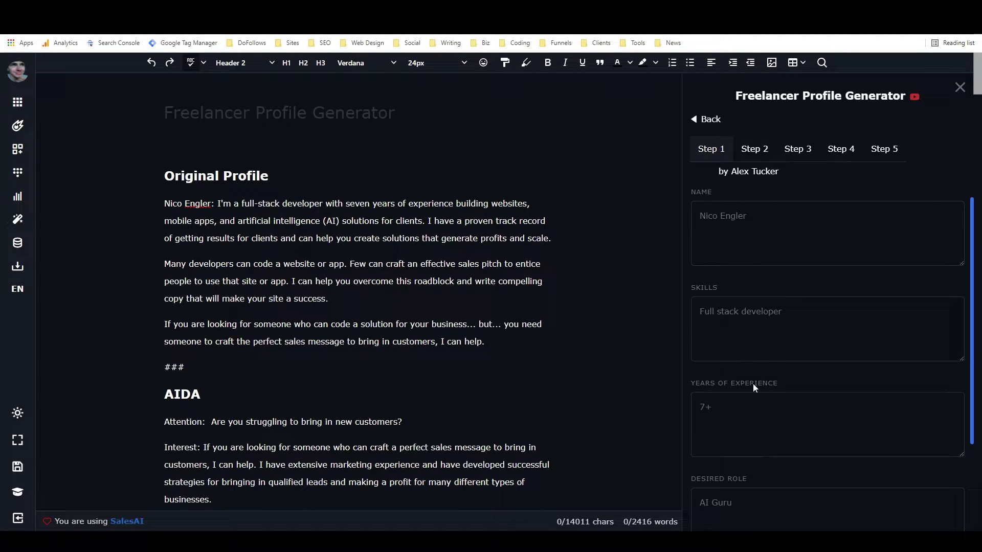
scroll(754, 387, down, 3)
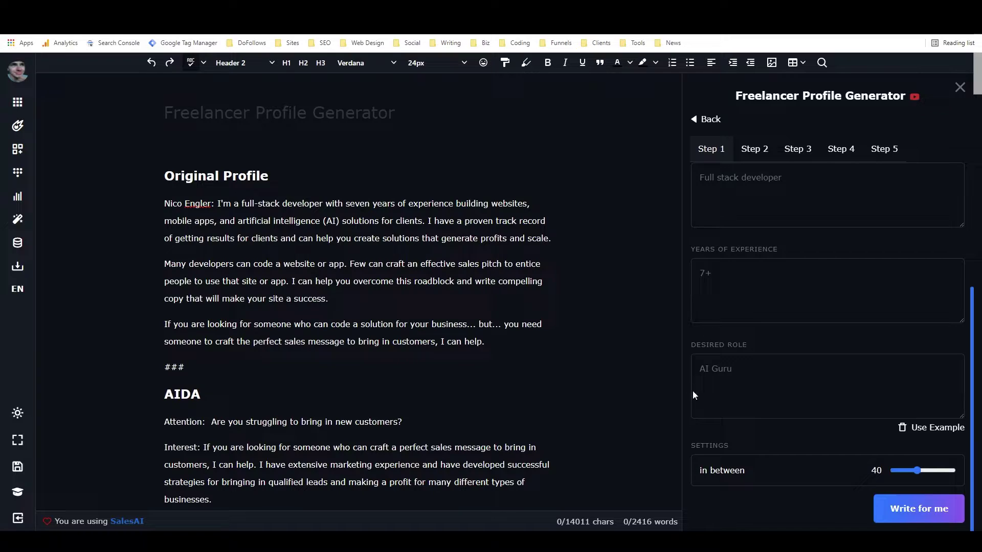
scroll(757, 333, up, 4)
scroll(764, 319, down, 4)
scroll(767, 332, up, 5)
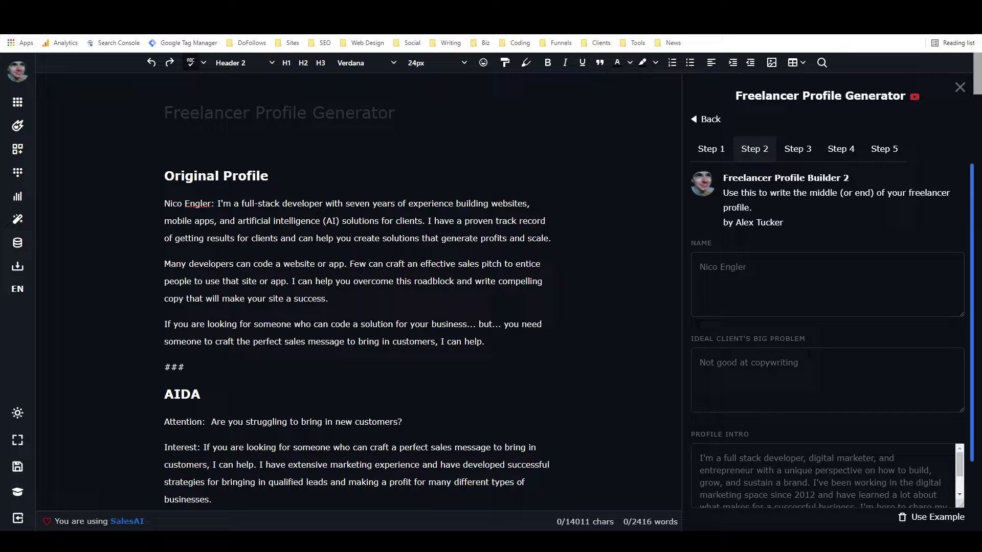
Step: Switch to Step 3, Freelancer Profile Builder 3, and review its prefilled form
scroll(827, 348, down, 2)
scroll(759, 330, up, 2)
click(796, 149)
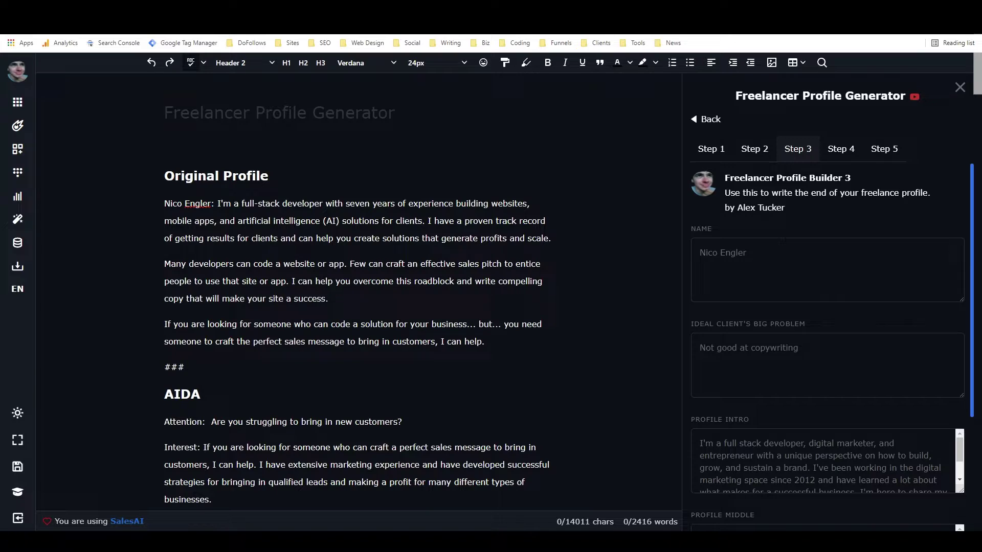
scroll(824, 363, down, 2)
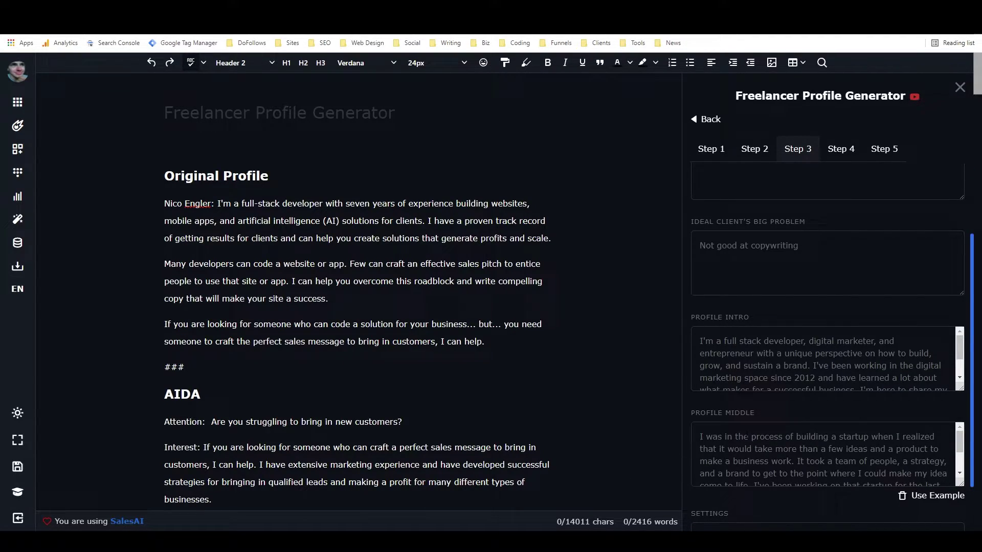
scroll(791, 353, down, 1)
scroll(791, 353, up, 3)
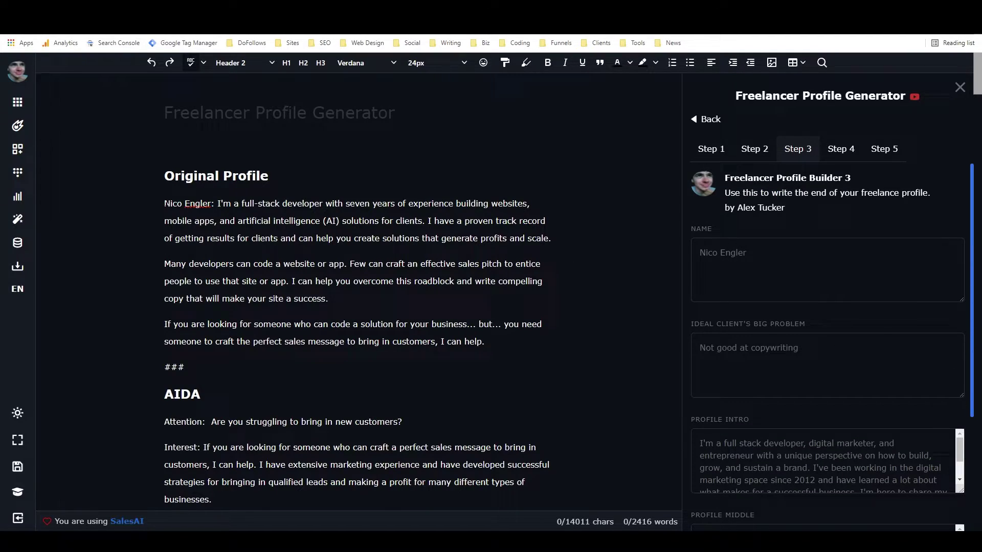
Step: Select and then deselect the Original Profile paragraphs in the editor
drag(164, 203, 484, 341)
click(517, 328)
double_click(486, 324)
click(481, 324)
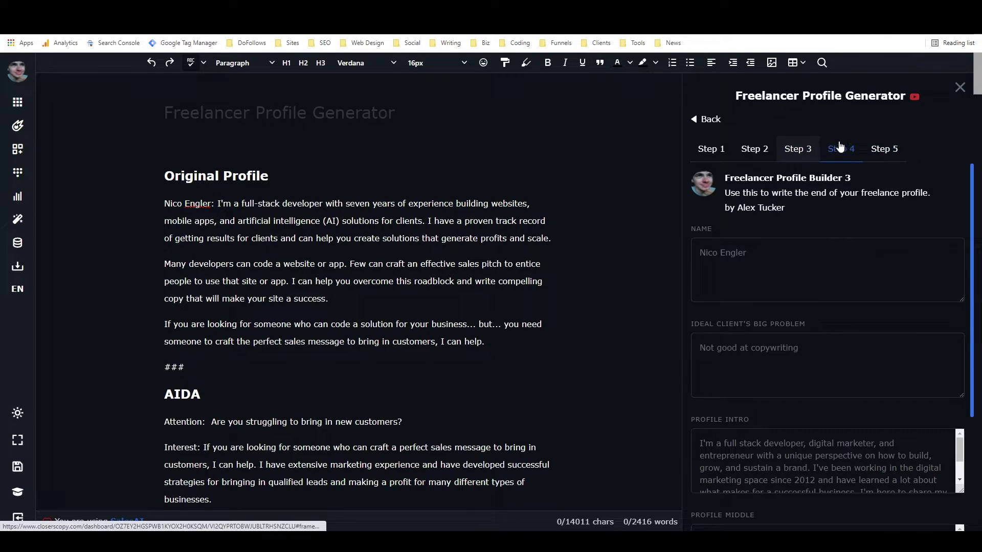
Step: Go to Step 4, AIDA (Updated), after a brief look at the PAS step
click(840, 147)
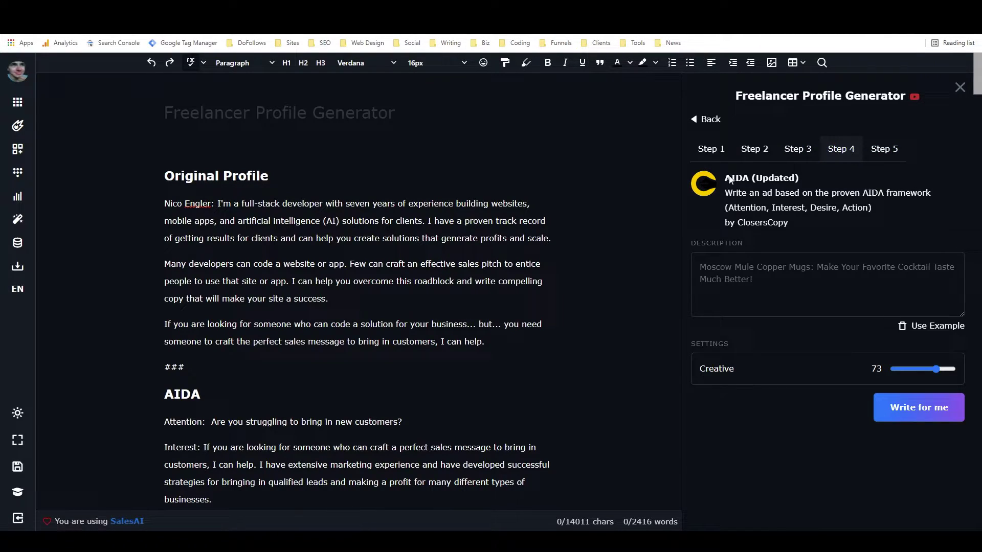
click(883, 147)
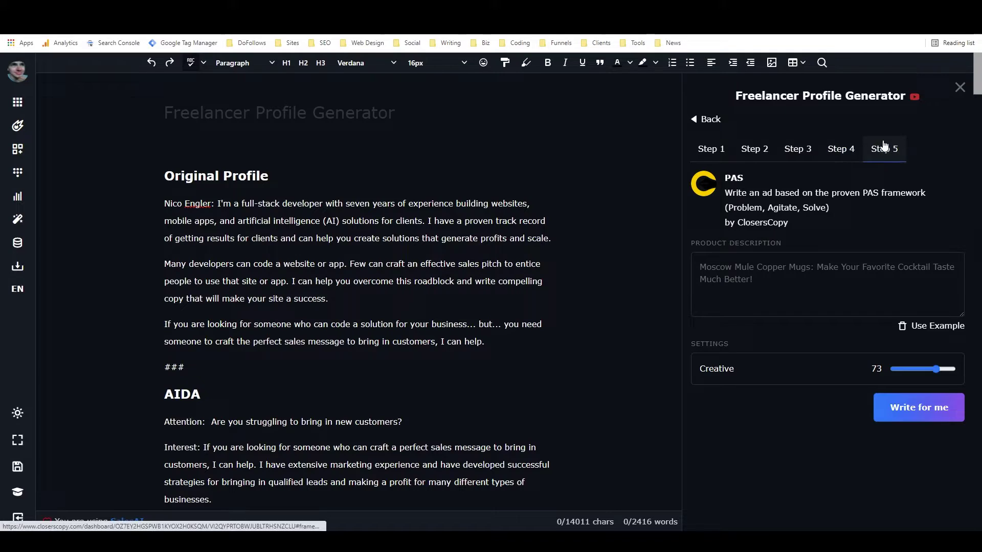
click(836, 150)
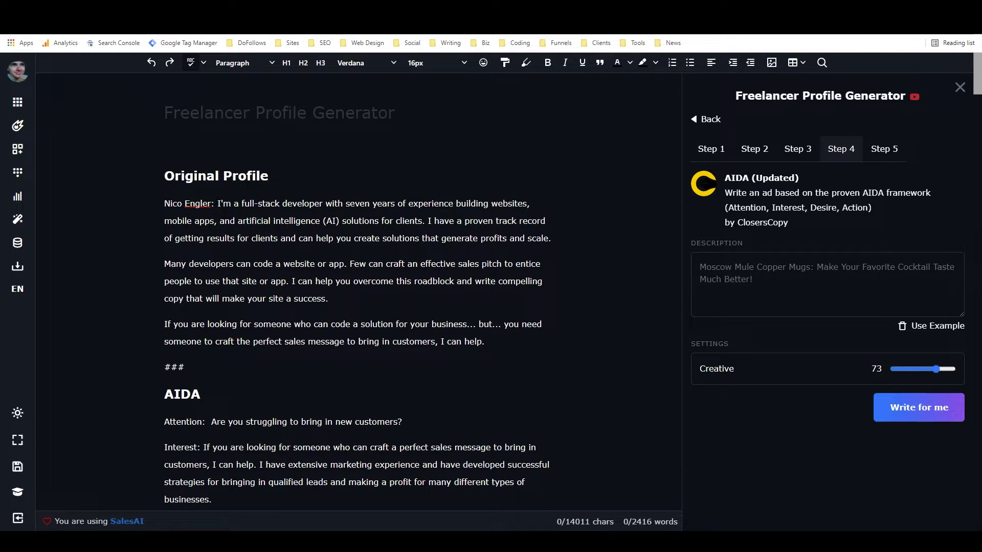
Step: Paste the three Original Profile paragraphs into the AIDA description field
double_click(225, 204)
drag(165, 203, 288, 221)
drag(217, 204, 484, 341)
key(ctrl+c)
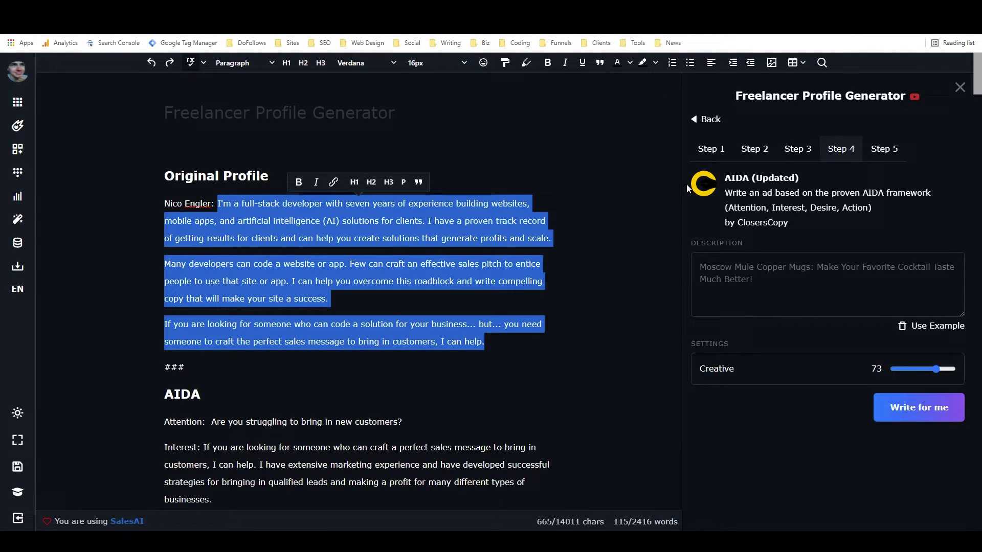
click(774, 281)
key(ctrl+v)
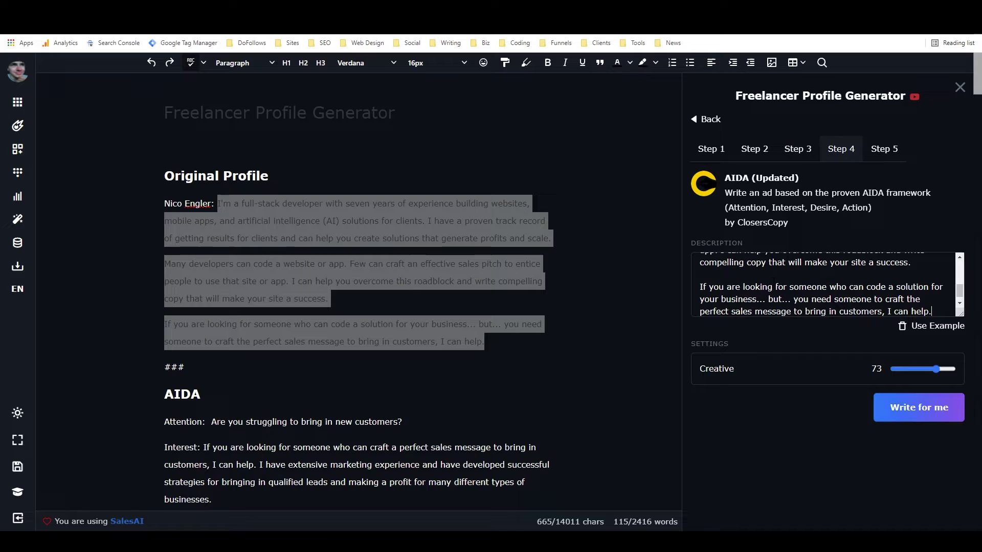
scroll(774, 281, up, 3)
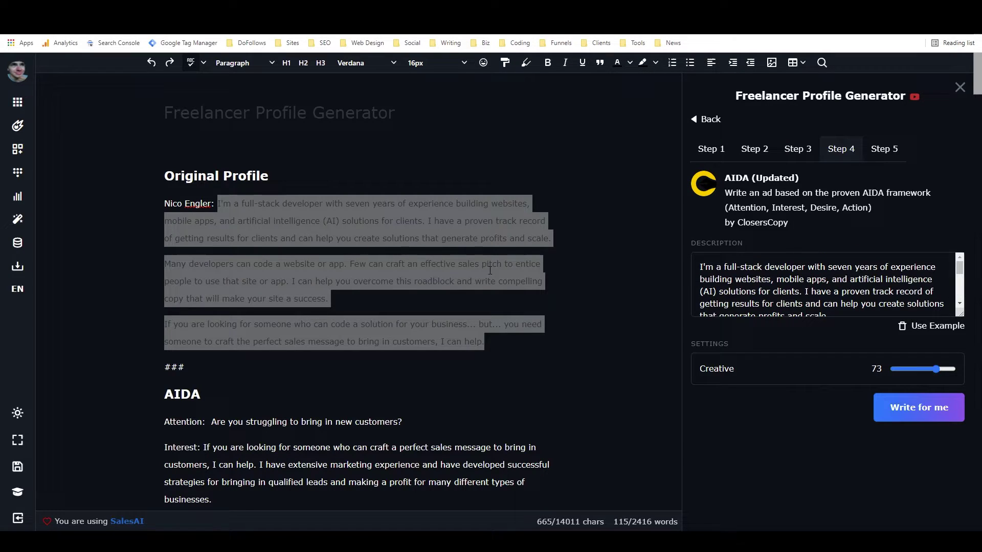
click(646, 237)
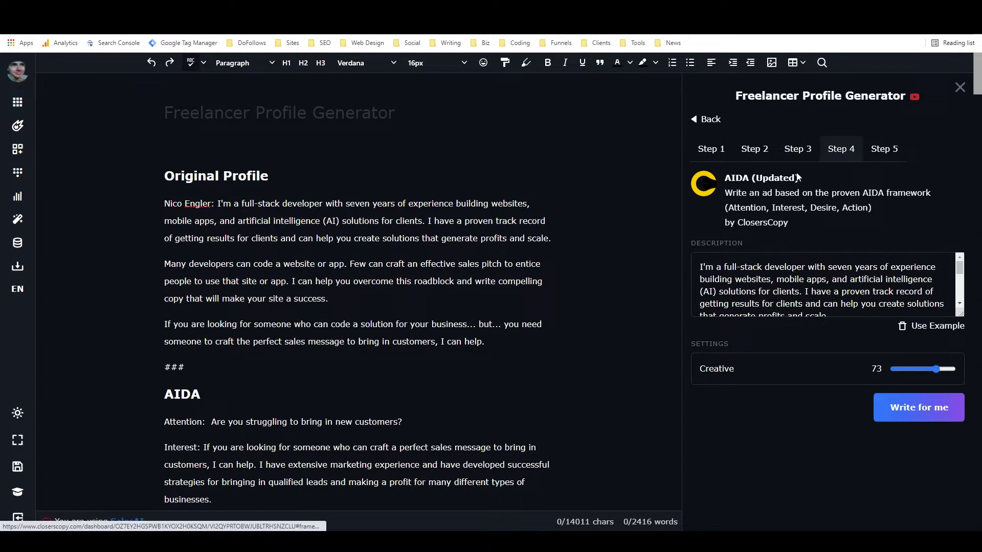
Step: Generate an AIDA ad opening "Are you in need of a world-class copywriter for your business?"
click(892, 406)
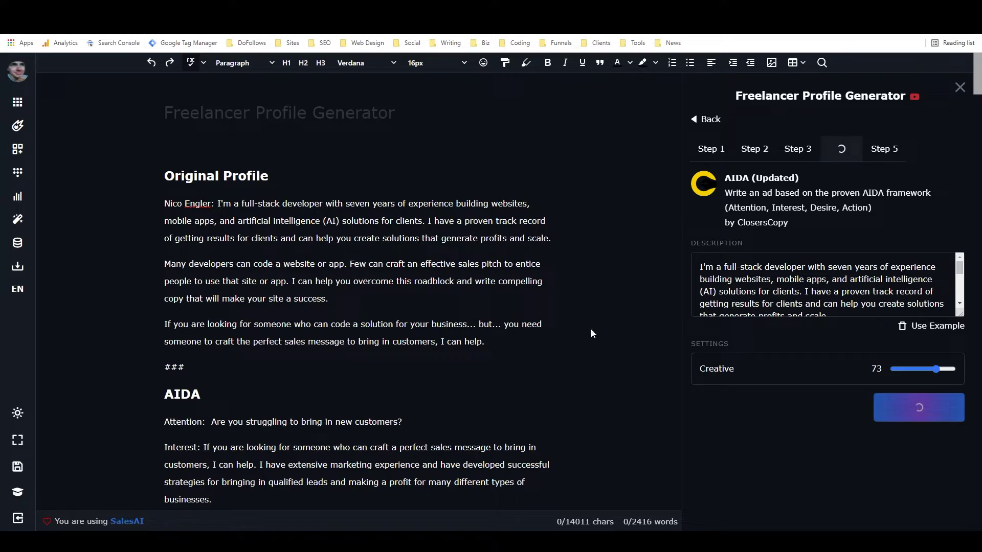
scroll(358, 292, down, 4)
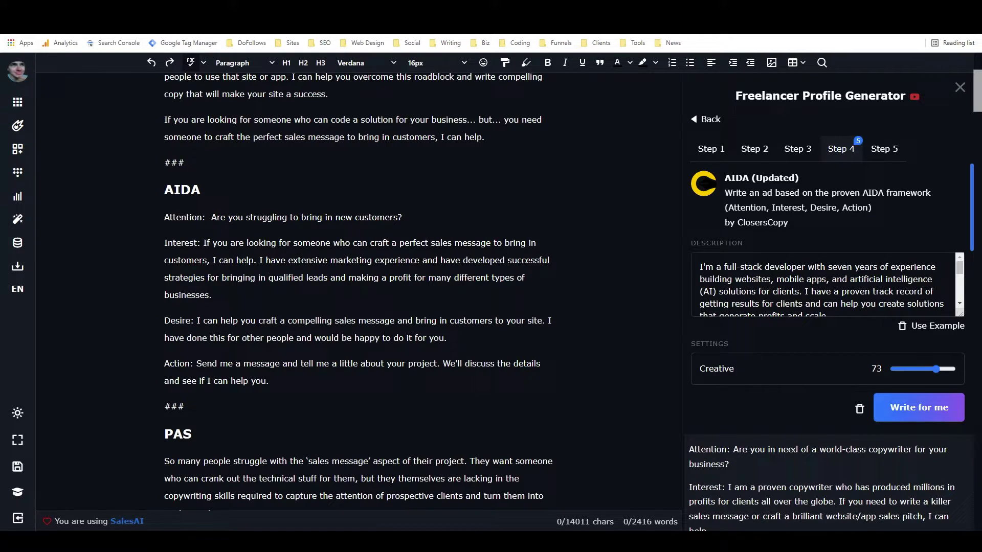
scroll(260, 243, down, 5)
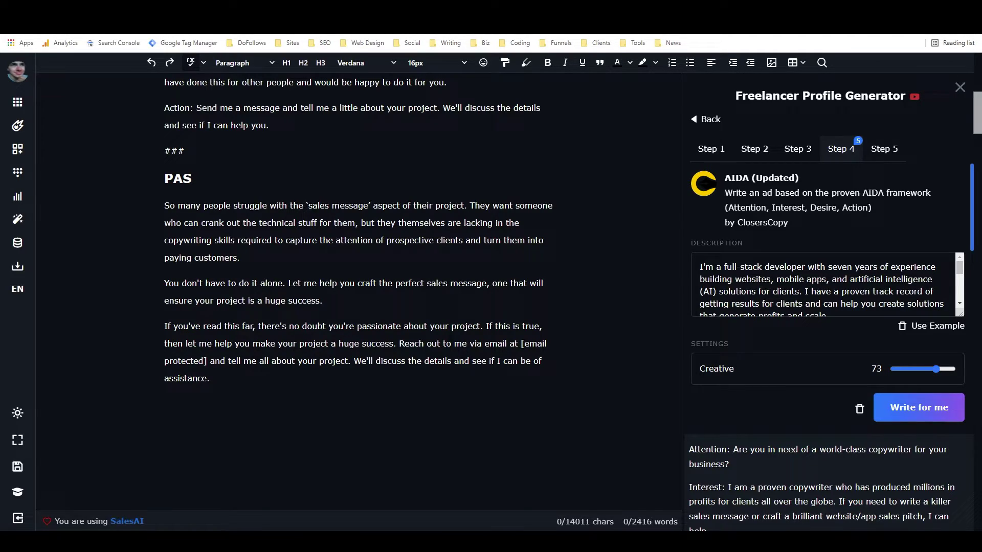
scroll(378, 276, up, 10)
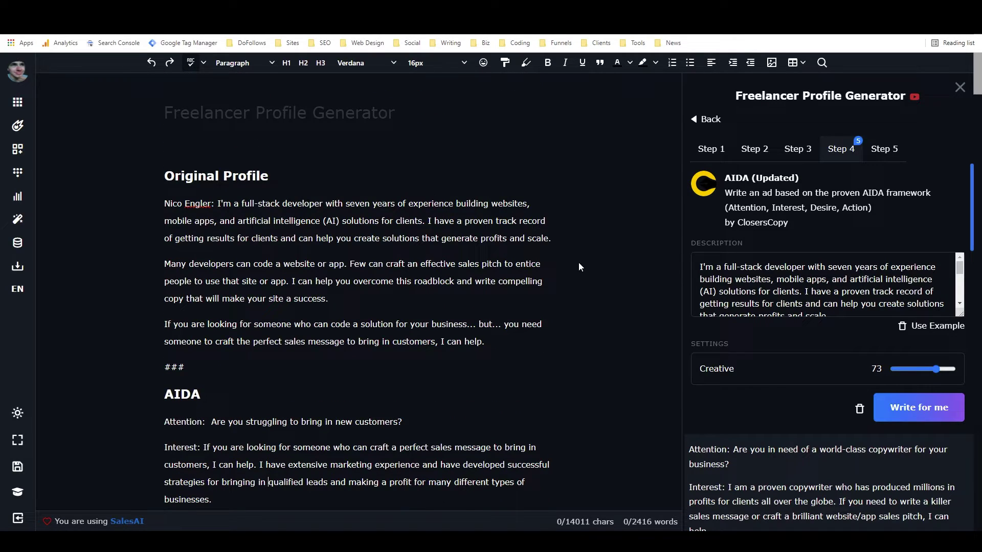
Step: Open the Step 5 PAS ad template and widen the generator side panel
drag(164, 204, 397, 265)
click(436, 323)
click(884, 148)
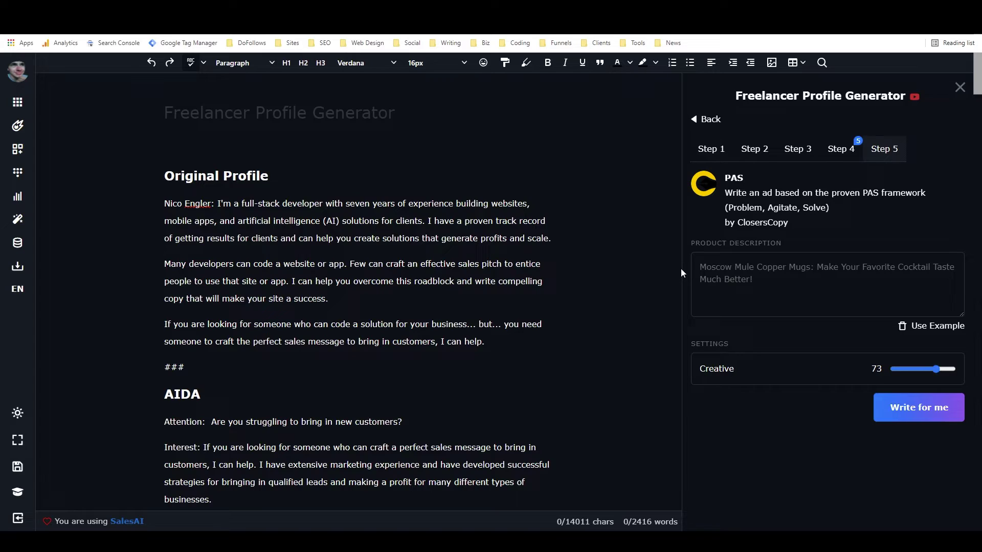
drag(681, 271, 650, 274)
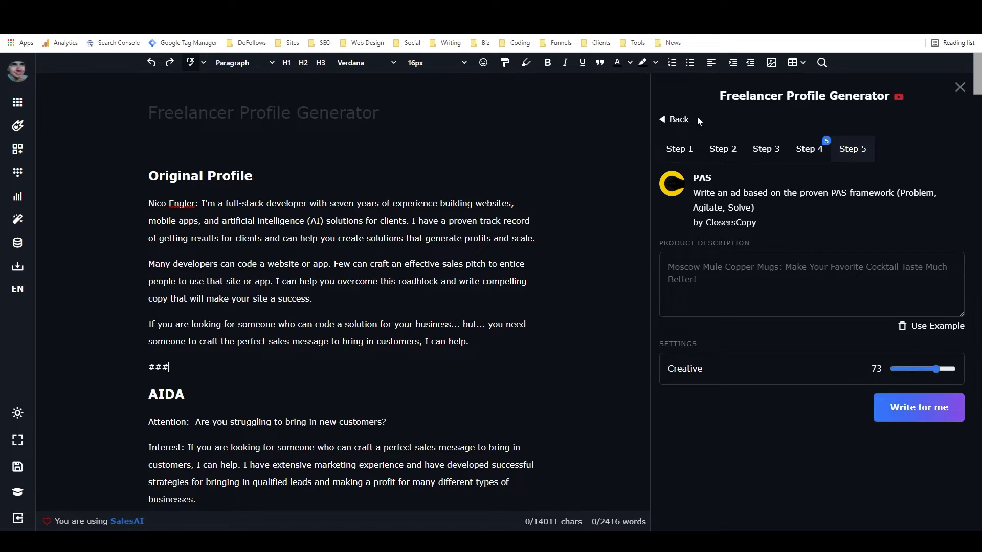
click(681, 148)
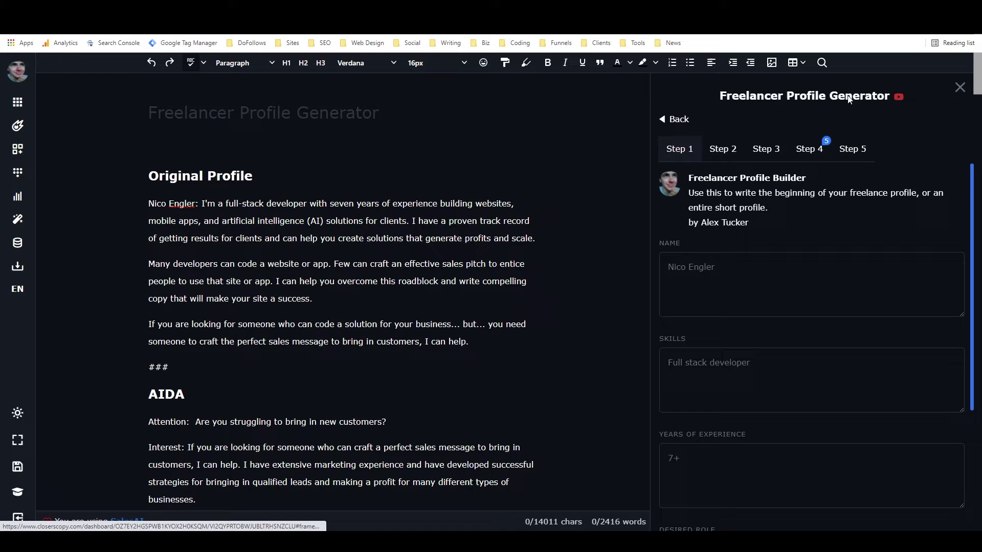
click(812, 149)
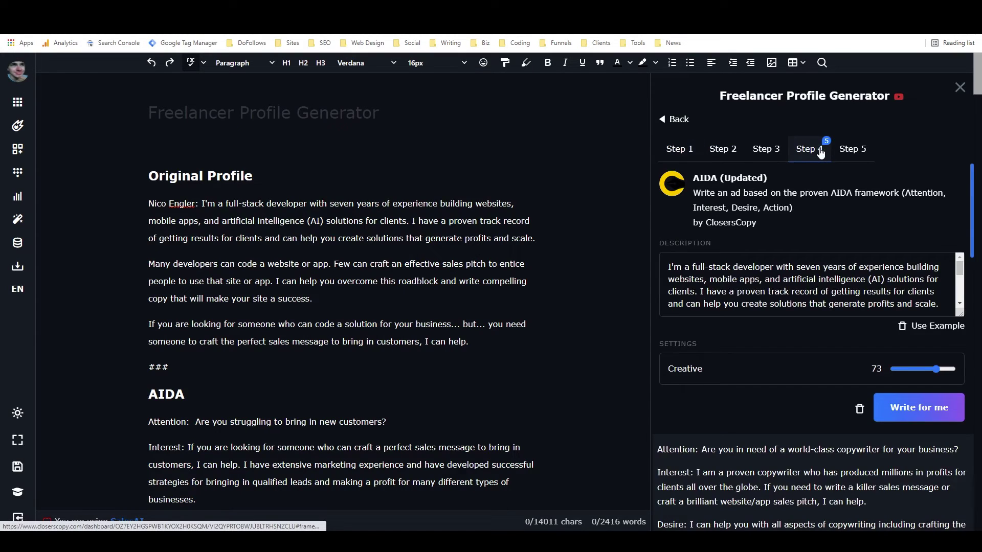
click(859, 152)
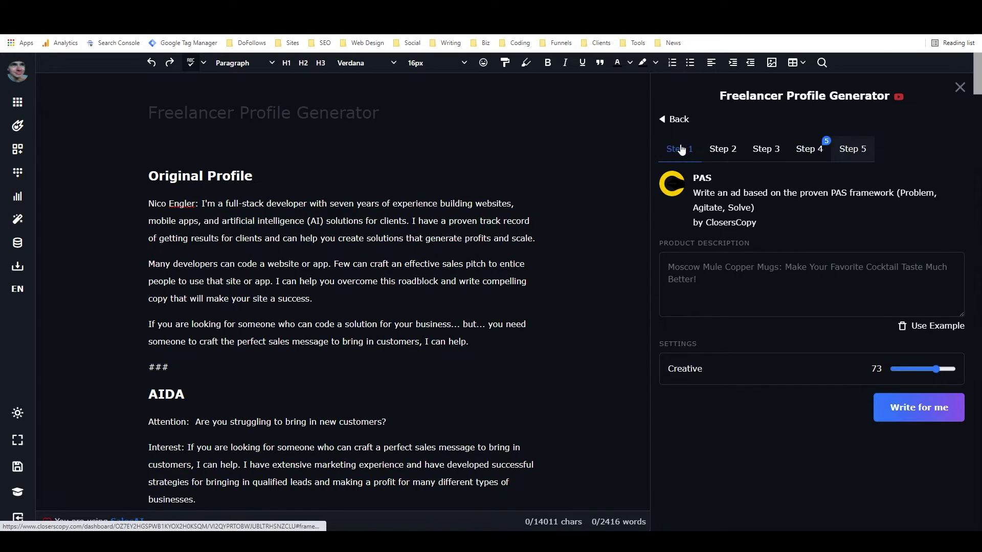
click(679, 148)
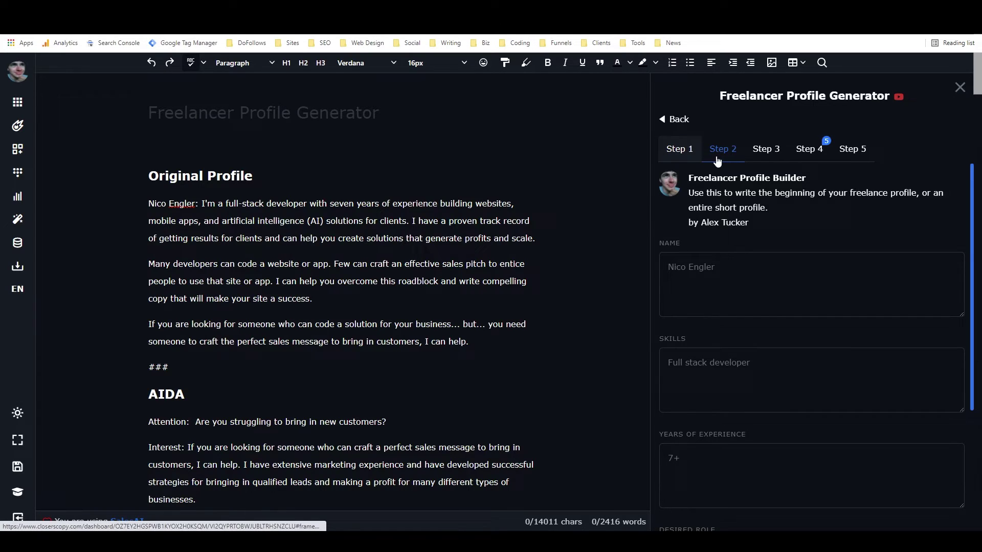
scroll(724, 239, down, 1)
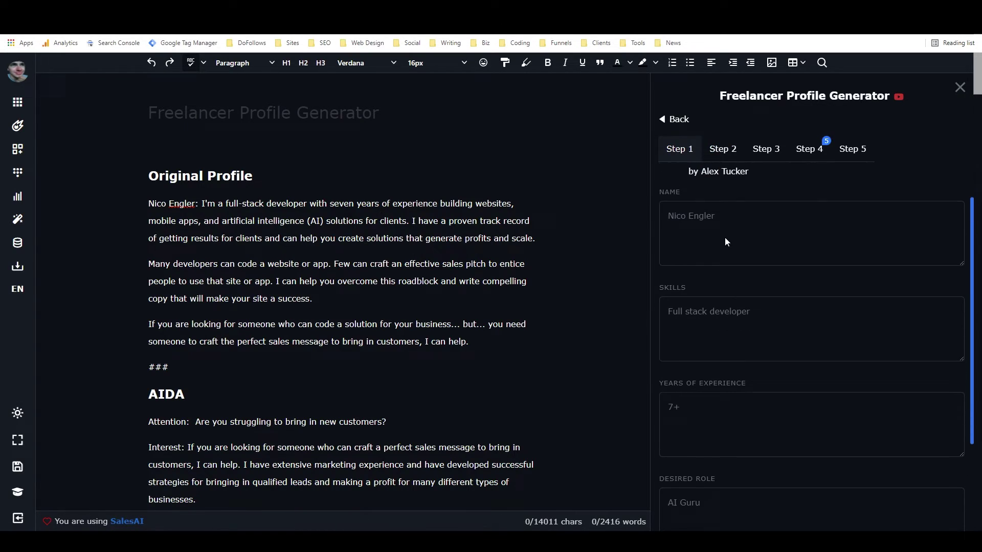
scroll(728, 351, down, 3)
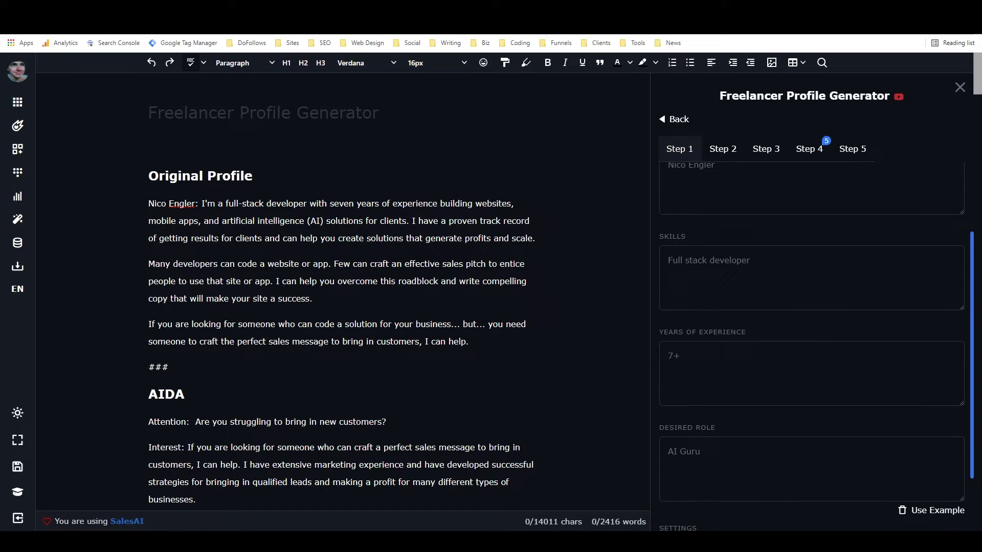
scroll(715, 342, up, 3)
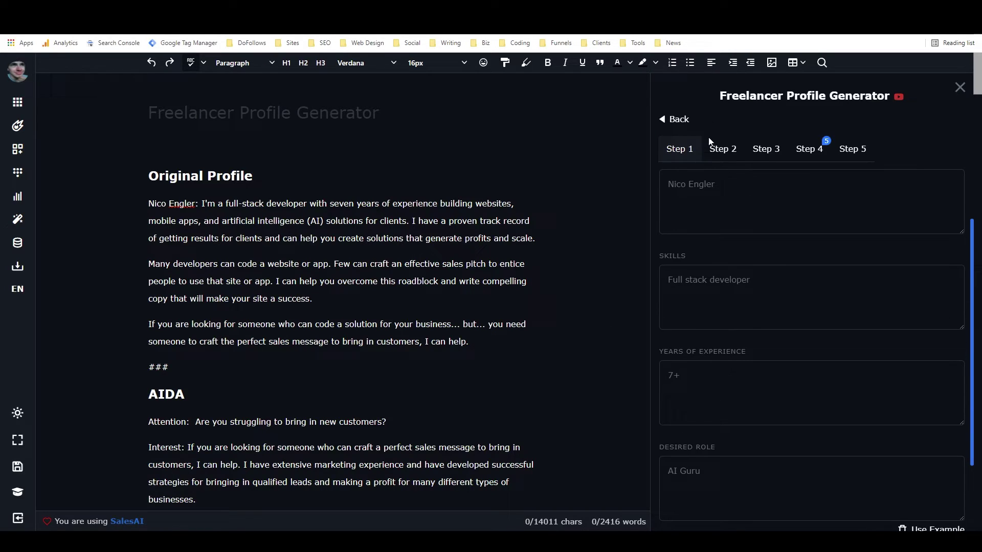
click(721, 149)
scroll(719, 207, down, 1)
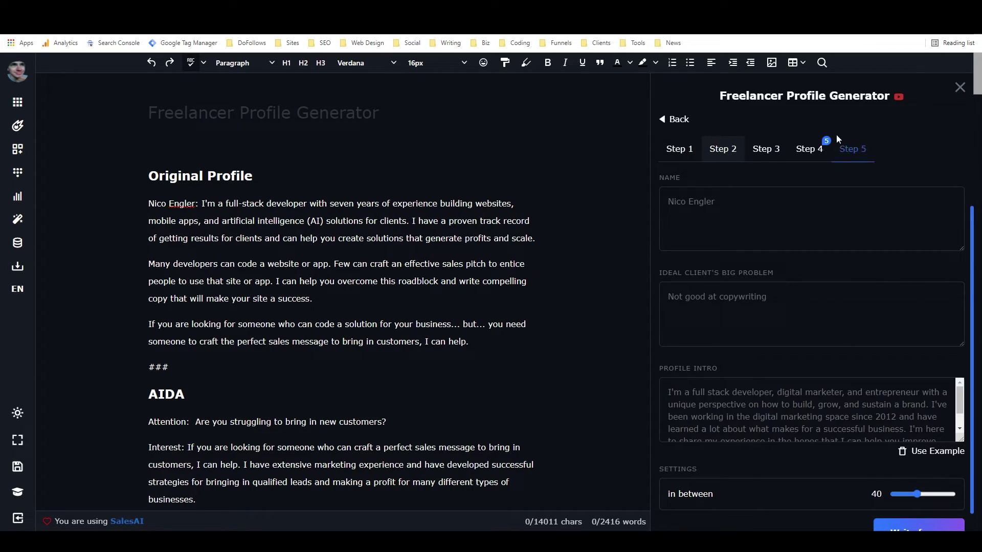
click(762, 151)
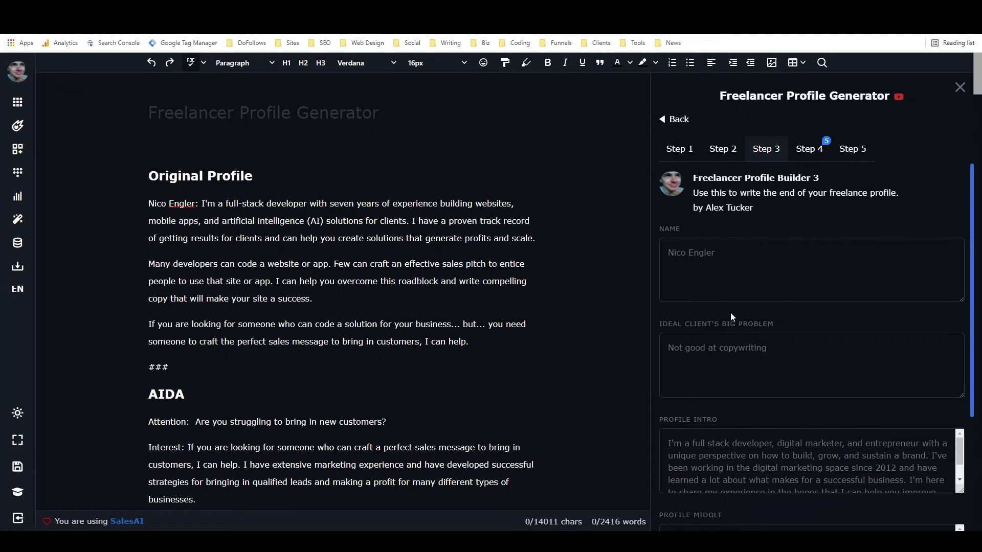
scroll(808, 320, down, 1)
scroll(805, 314, down, 1)
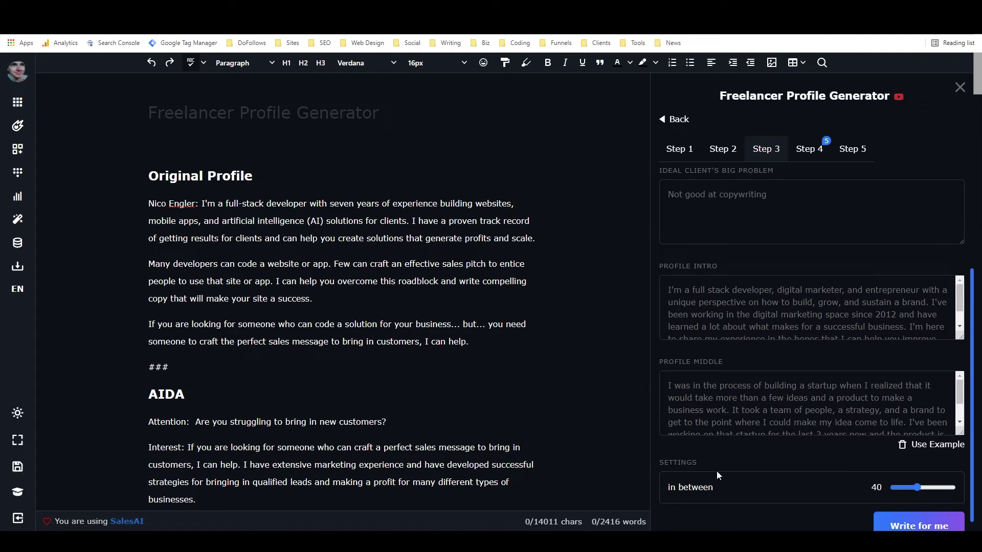
click(806, 159)
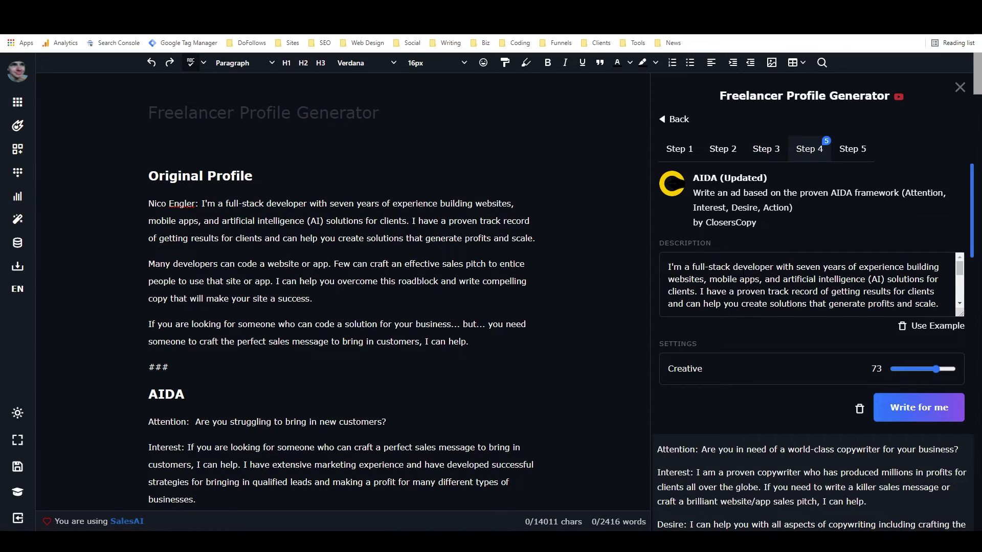
click(852, 148)
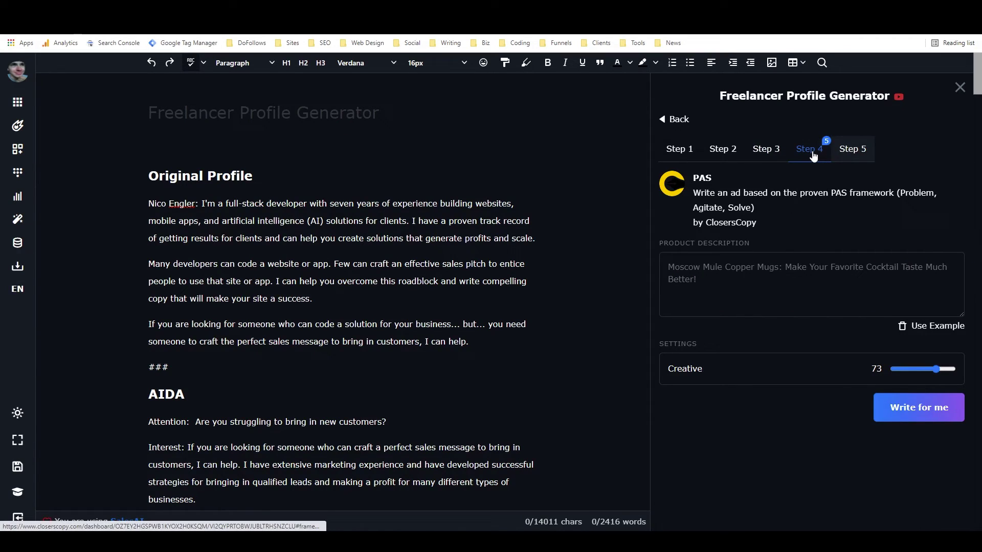